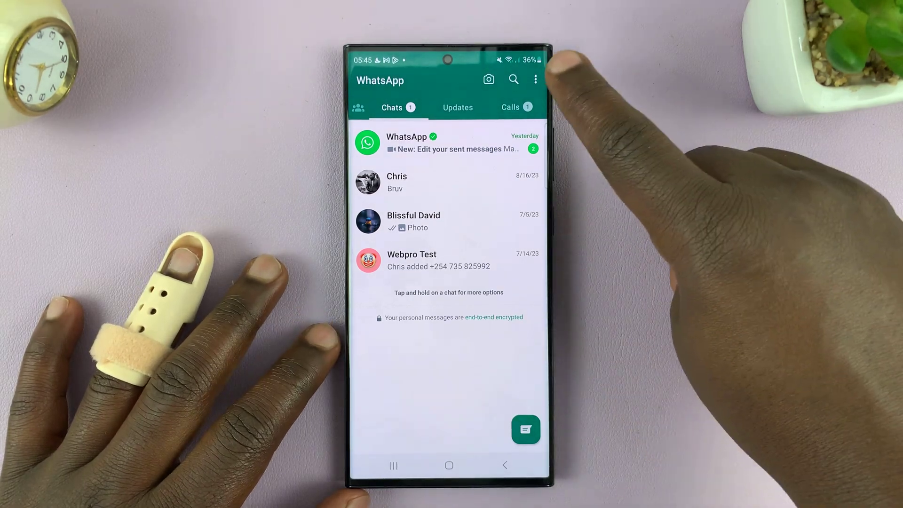
Go through Settings and Account to the Two-step verification page
left_click(535, 80)
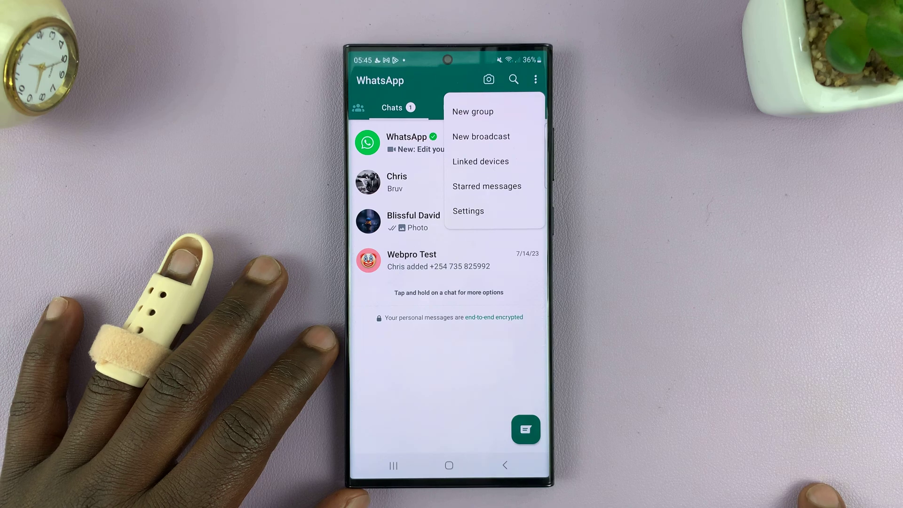
left_click(468, 211)
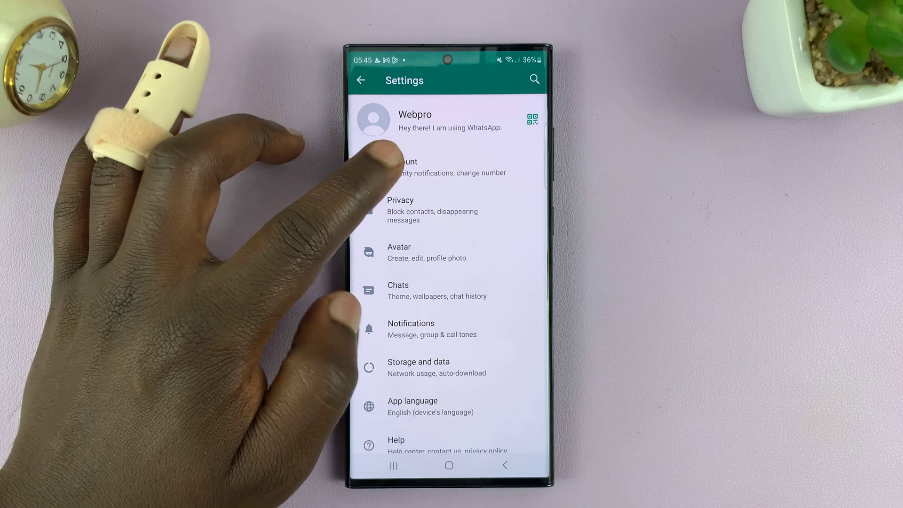
left_click(409, 166)
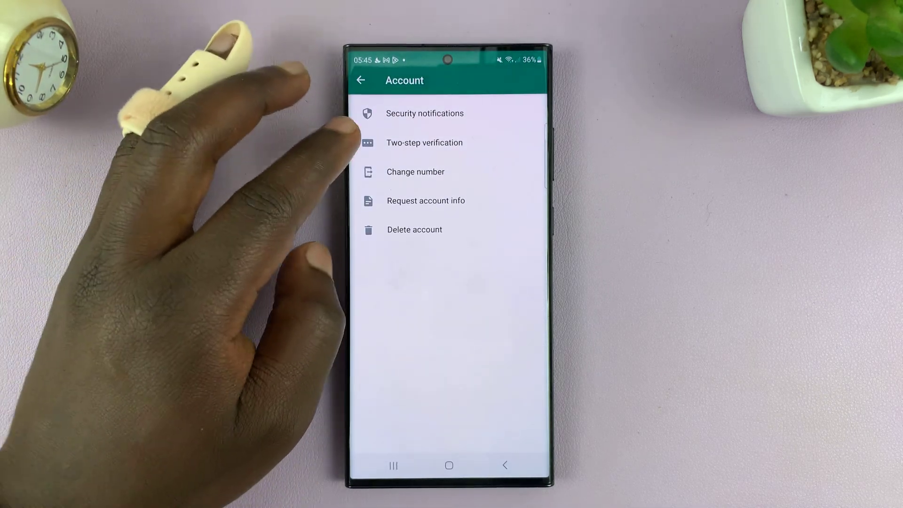
left_click(424, 143)
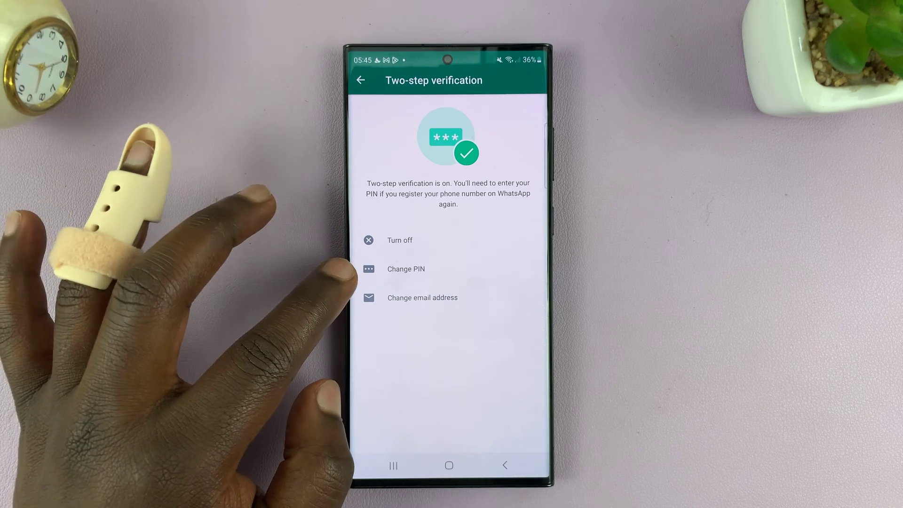
Choose Change PIN and enter a new six-digit PIN
left_click(406, 269)
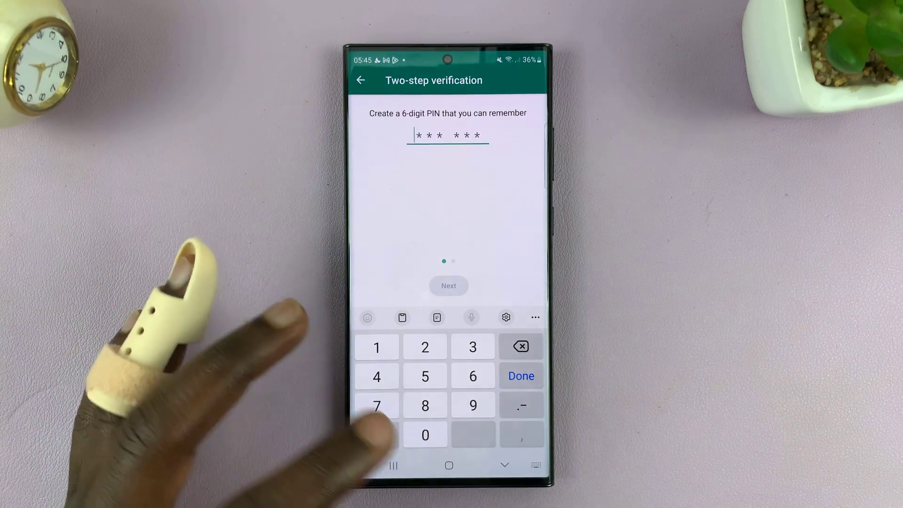
left_click(425, 435)
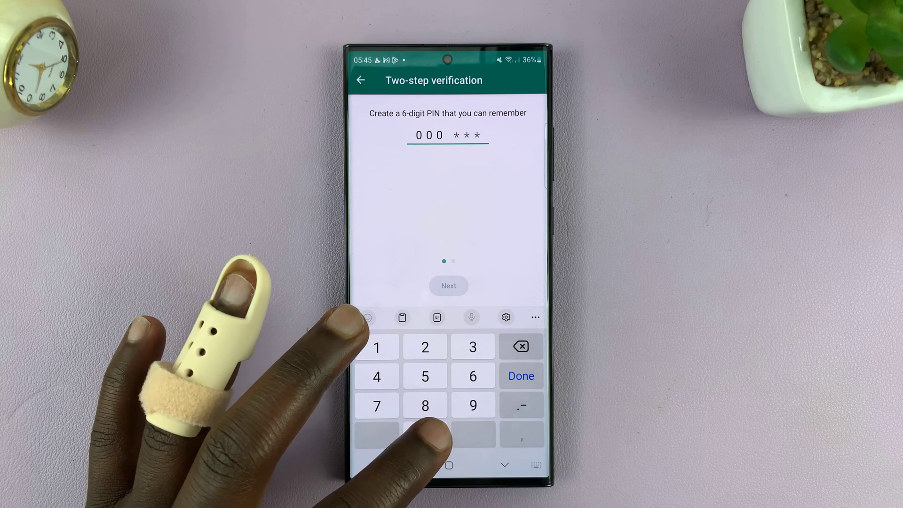
left_click(425, 435)
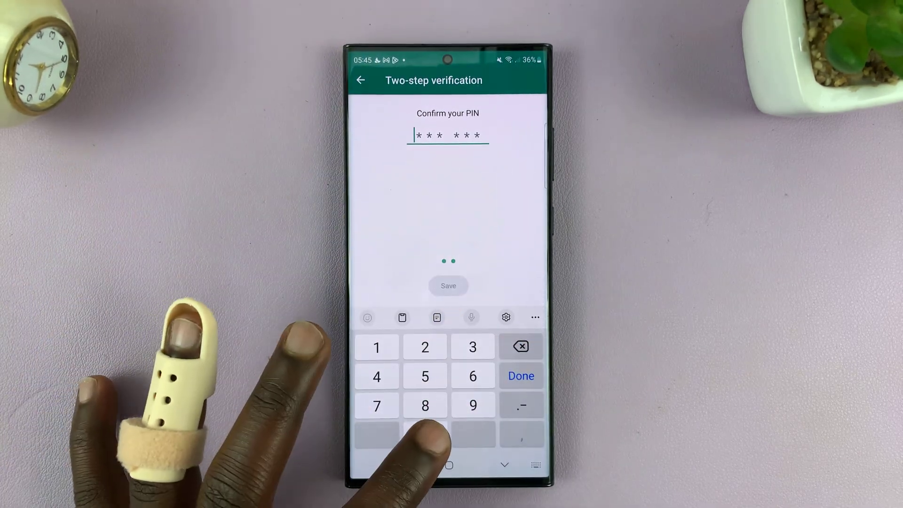
Re-enter the six-digit PIN under Confirm your PIN and save it
left_click(425, 435)
left_click(424, 435)
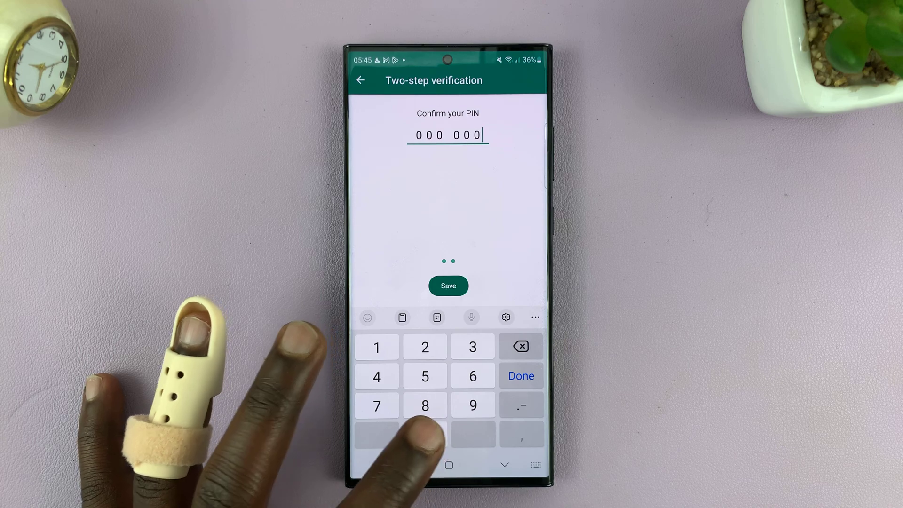
left_click(448, 286)
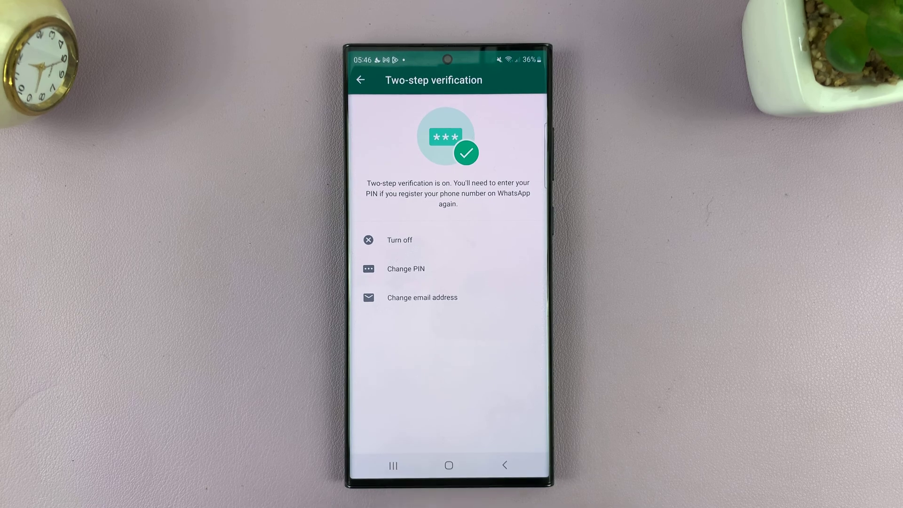
Go back from Two-step verification to the Account screen
left_click(505, 465)
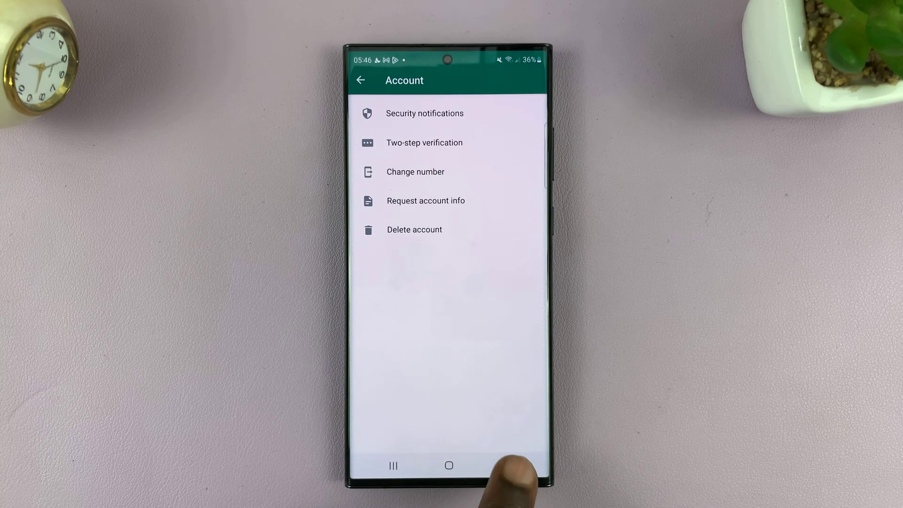